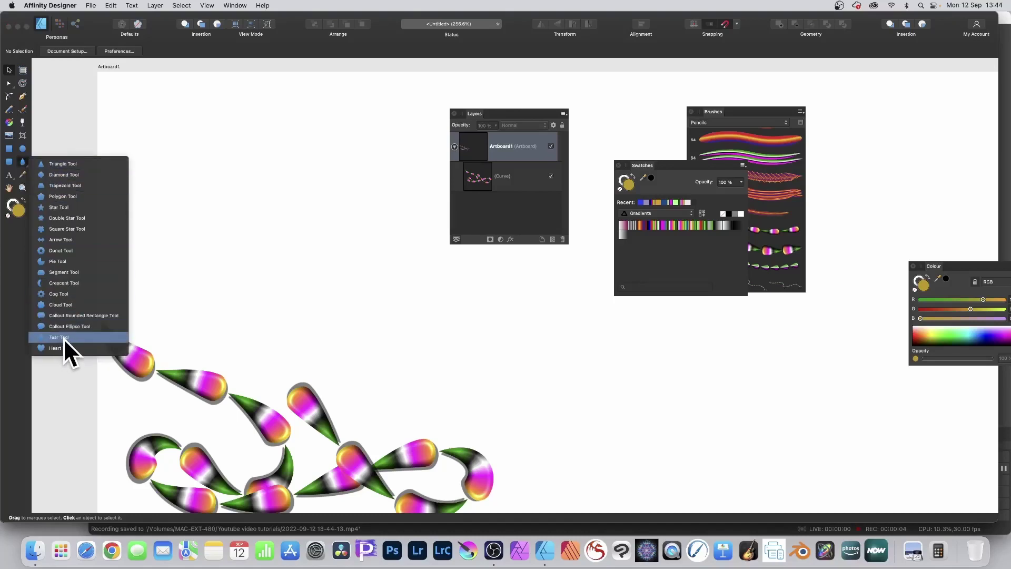
- Draw a teardrop with the Tear Tool and rotate it to lie horizontally
left_click(63, 338)
left_click_drag(274, 154, 317, 309)
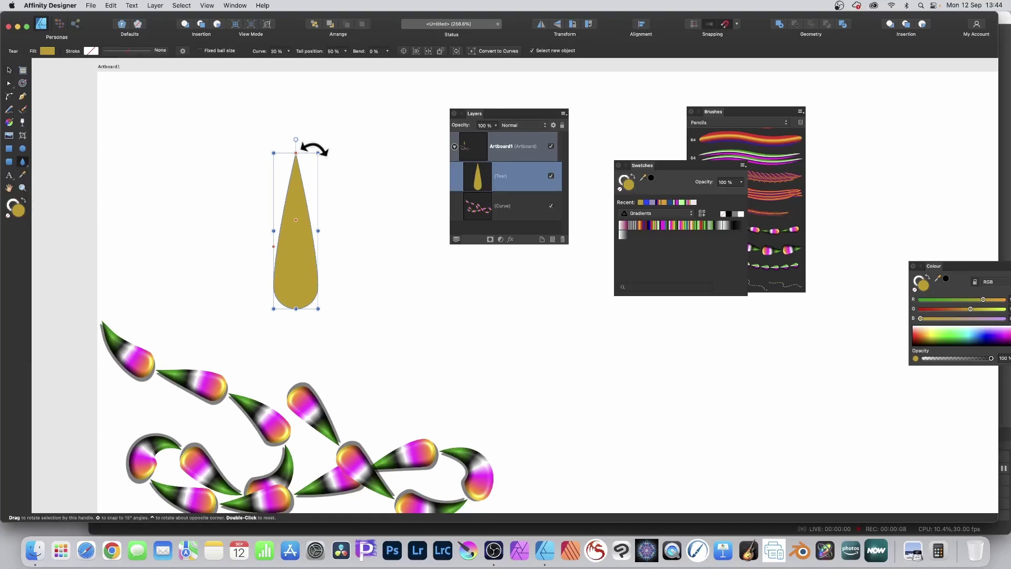
left_click_drag(317, 151, 120, 179)
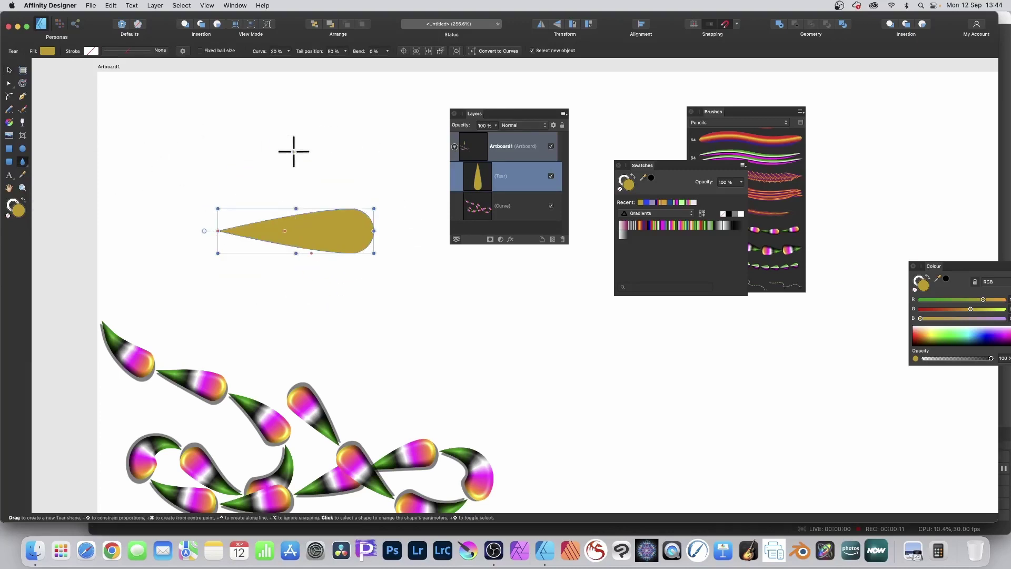
- Fill the teardrop with a swatch gradient running lengthwise from tip to rounded end
left_click(672, 225)
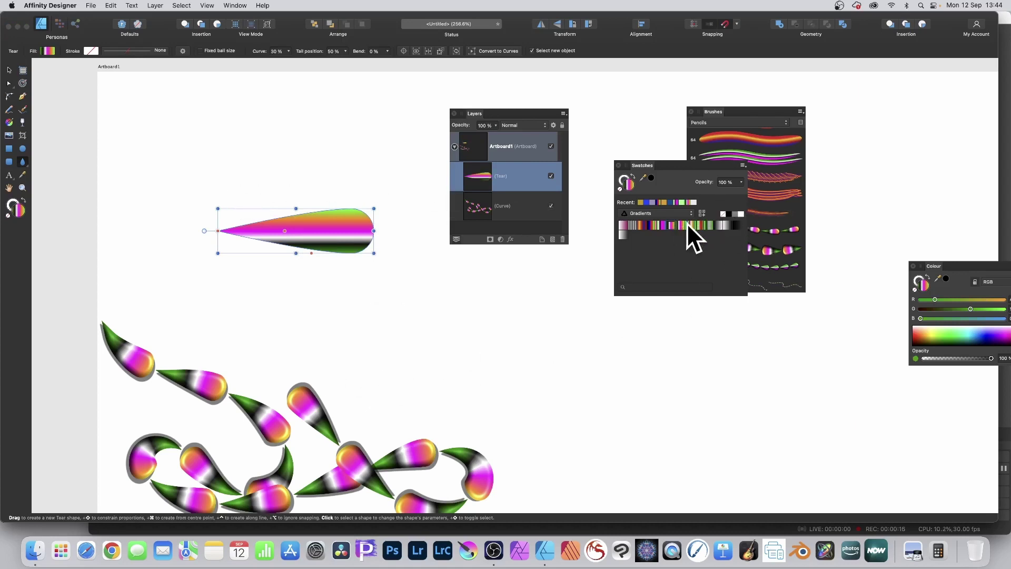
left_click(9, 123)
left_click_drag(331, 252, 218, 239)
left_click(9, 70)
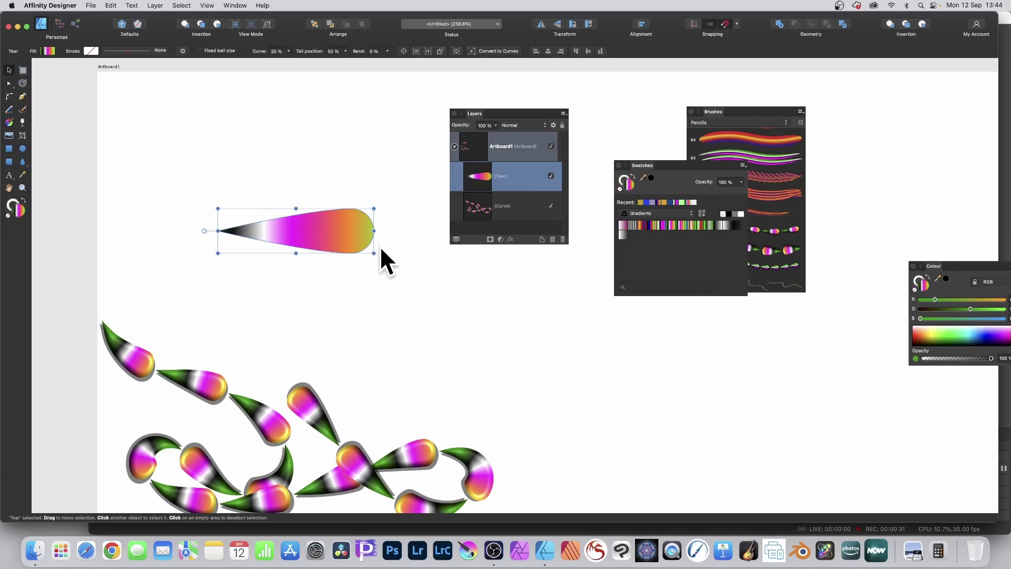
- Enable the 3D layer effect on the teardrop with a 26.7 px radius
left_click(510, 240)
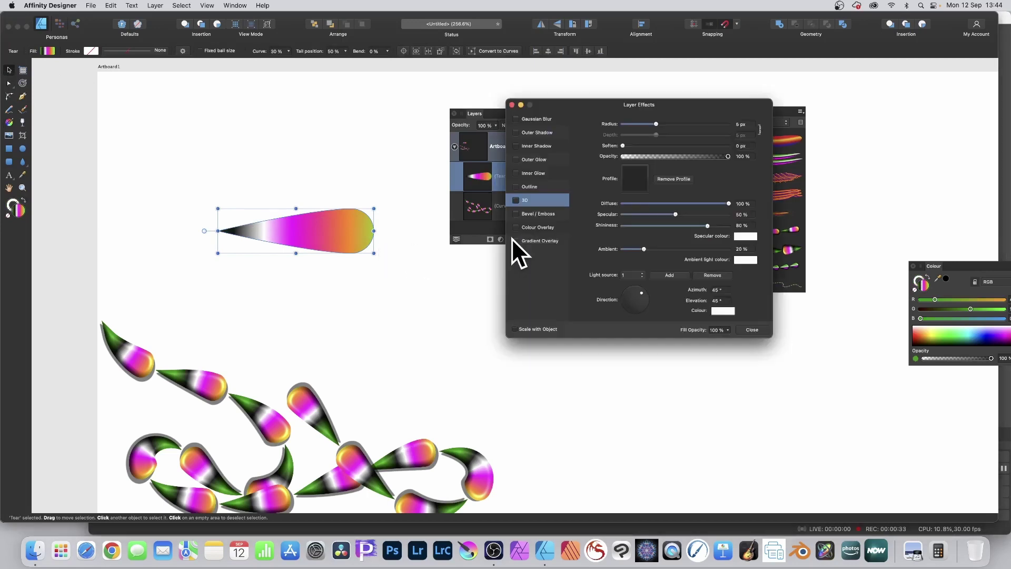
left_click(517, 200)
left_click_drag(656, 124, 688, 124)
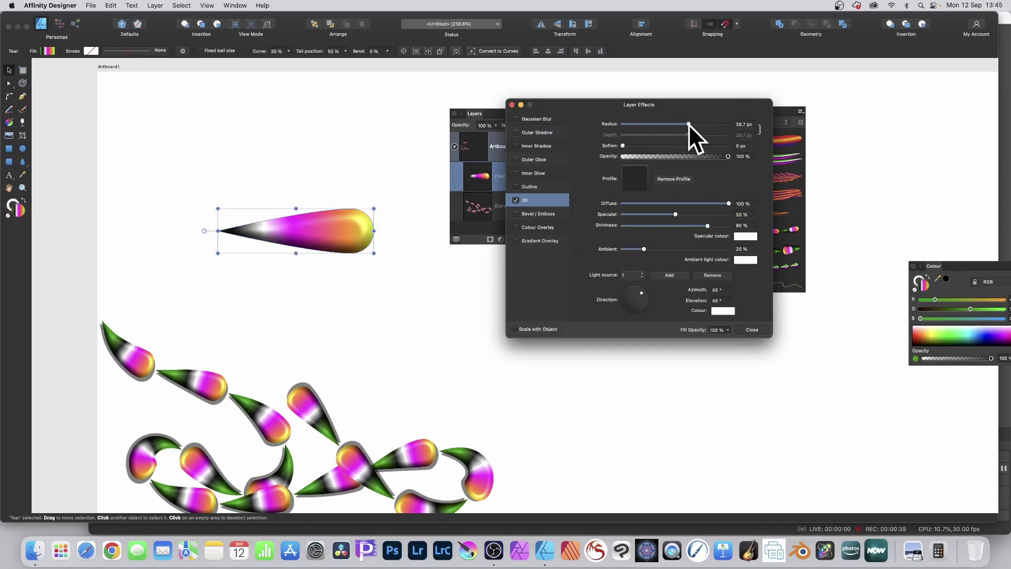
- Add an outer shadow (radius 3.4 px, offset 14.3 px, intensity 54%) and nudge the teardrop right
left_click(536, 133)
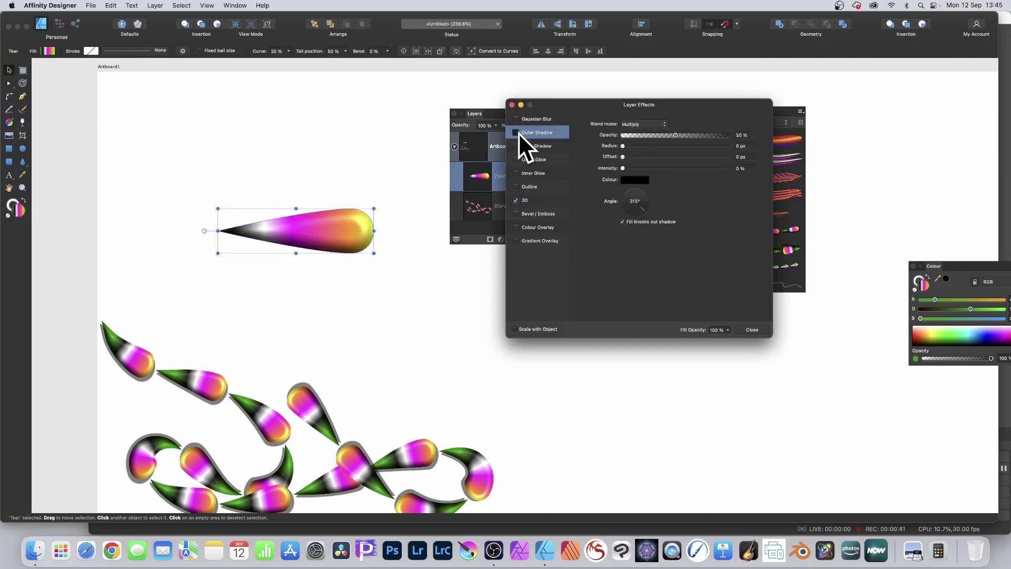
left_click(516, 132)
left_click(652, 146)
left_click_drag(653, 157, 672, 166)
left_click(678, 168)
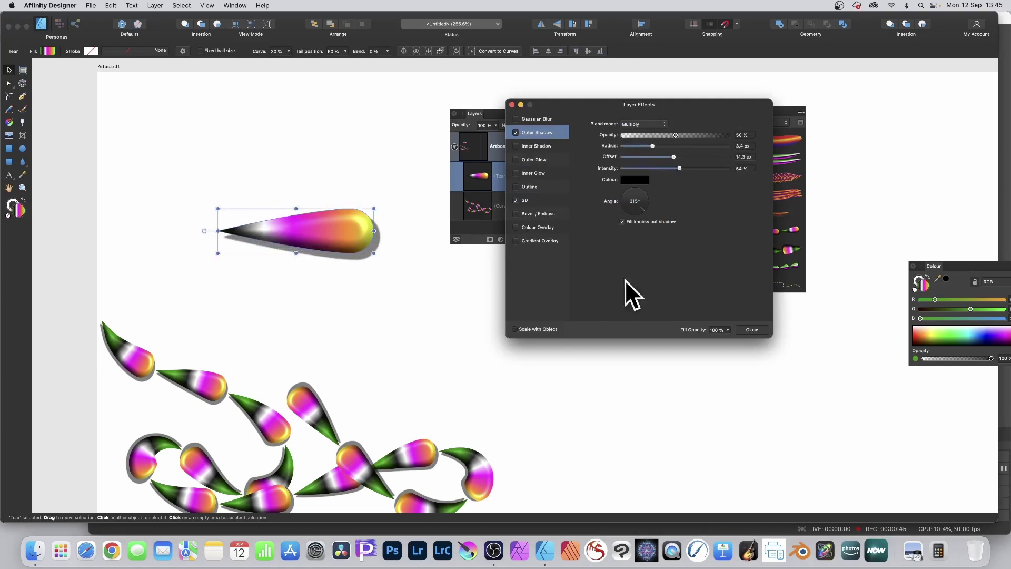
left_click(752, 330)
left_click_drag(352, 244, 362, 245)
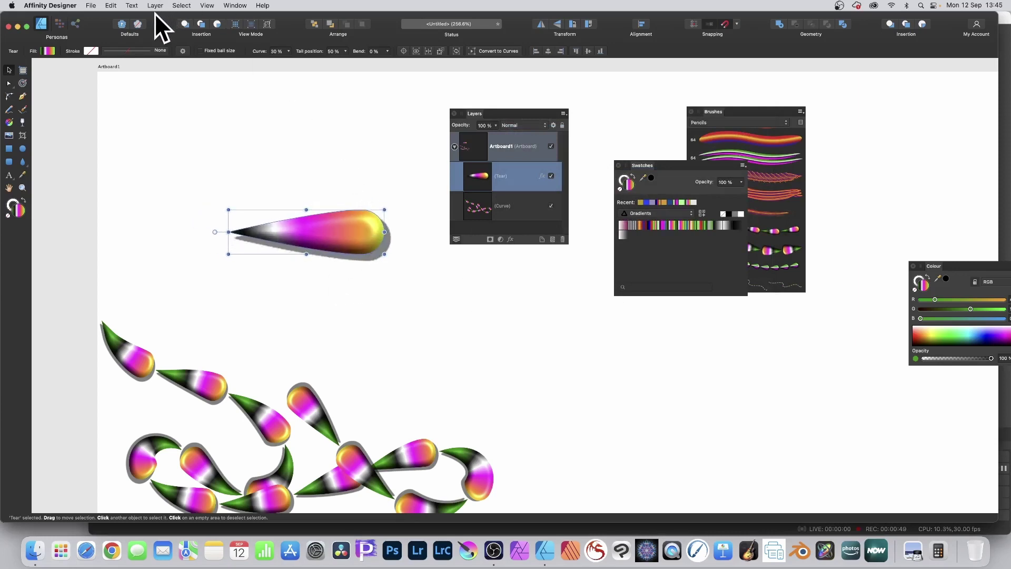
- Export the selection only as a 284 × 91 px test.png, replacing the old file, then move the teardrop lower right
left_click(90, 6)
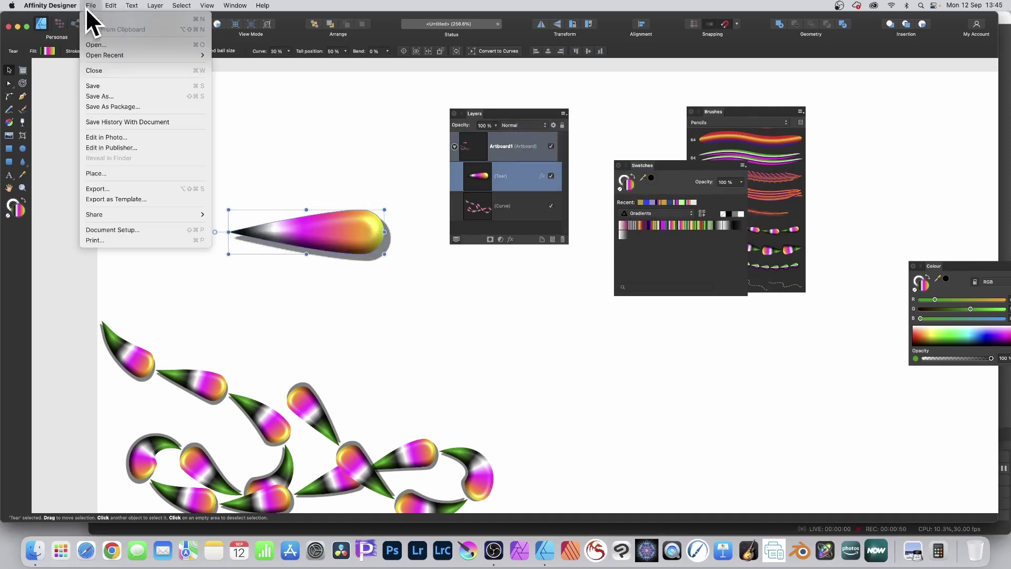
left_click(116, 185)
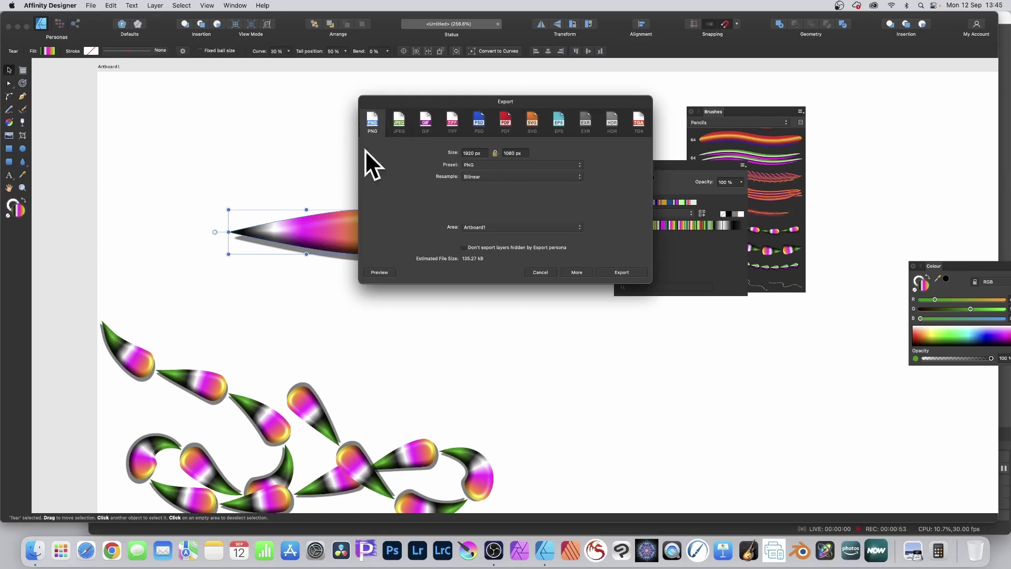
left_click(494, 226)
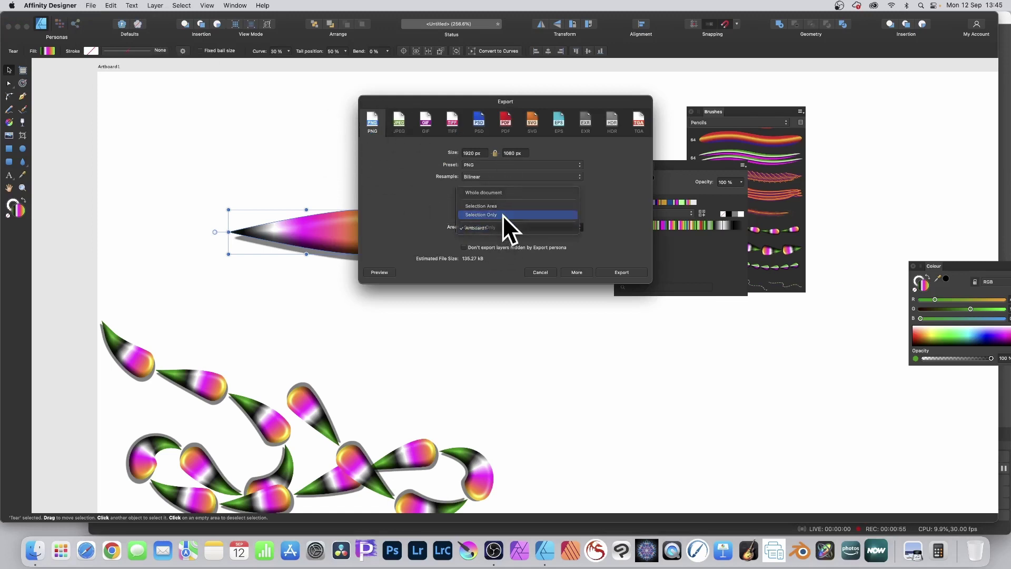
left_click(502, 215)
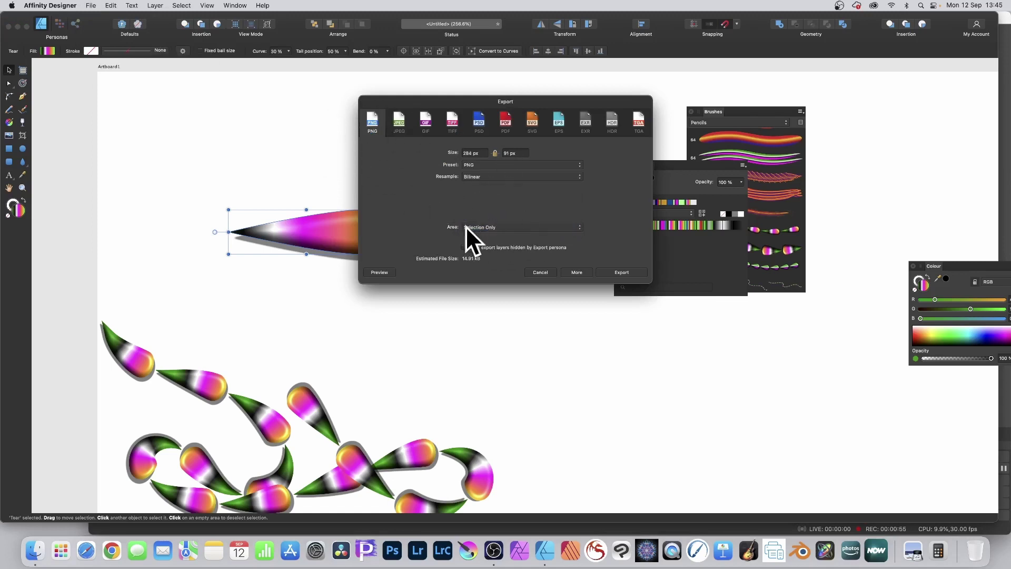
left_click(631, 273)
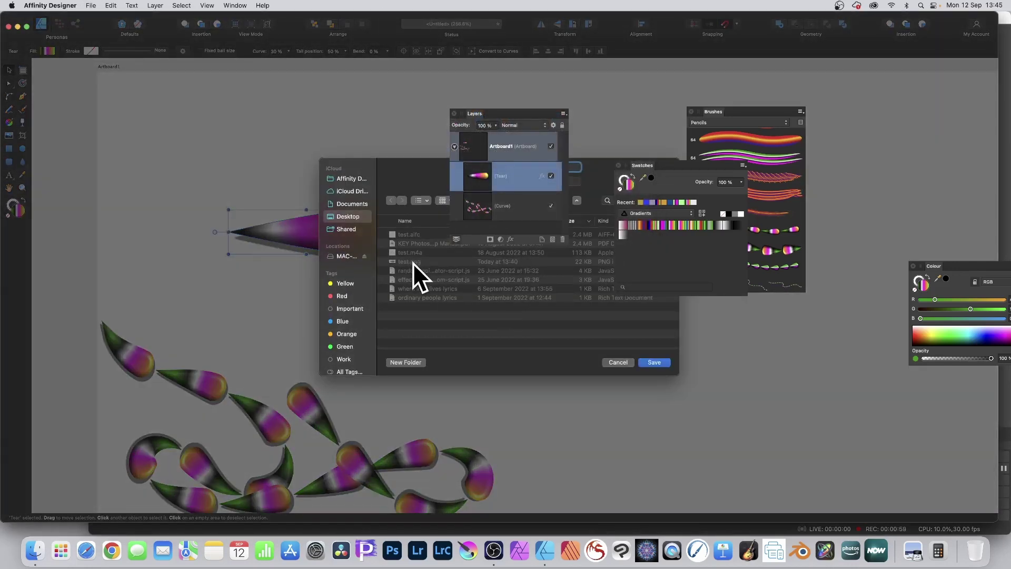
left_click(413, 262)
left_click(654, 358)
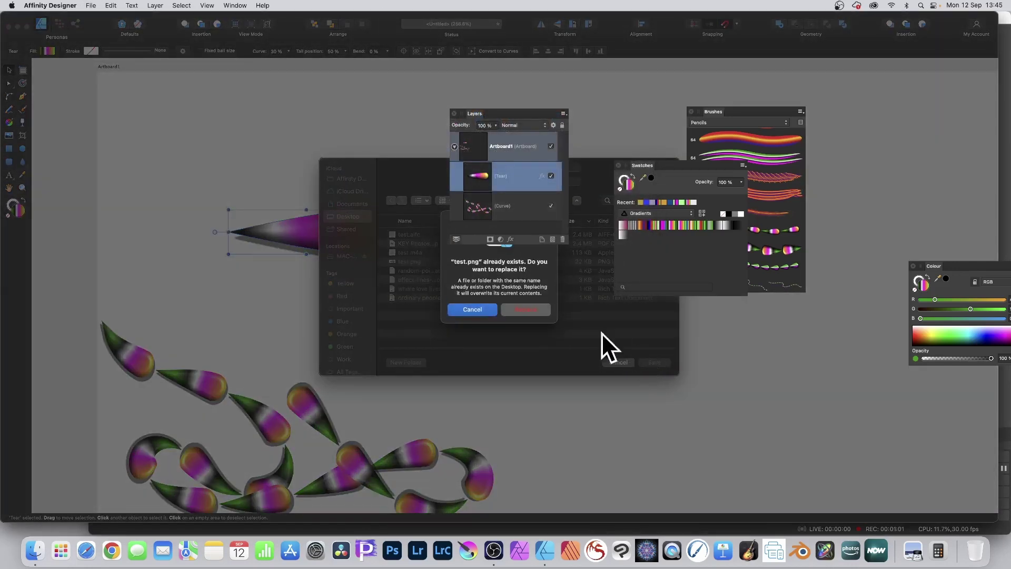
left_click(534, 308)
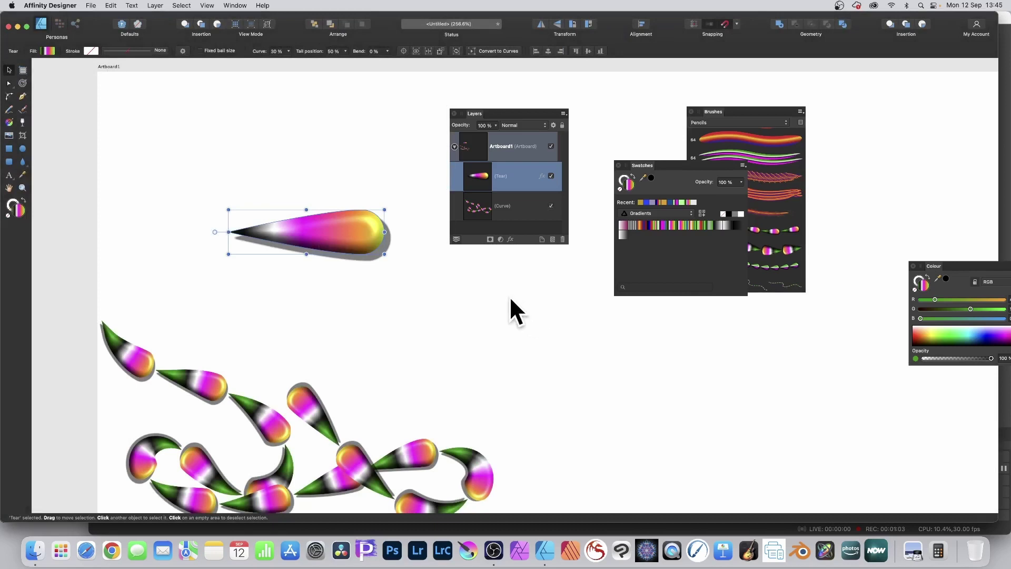
left_click_drag(354, 233, 669, 460)
- Deselect the teardrop and create a New Textured Image Brush from test.png in the Brushes panel
left_click(441, 353)
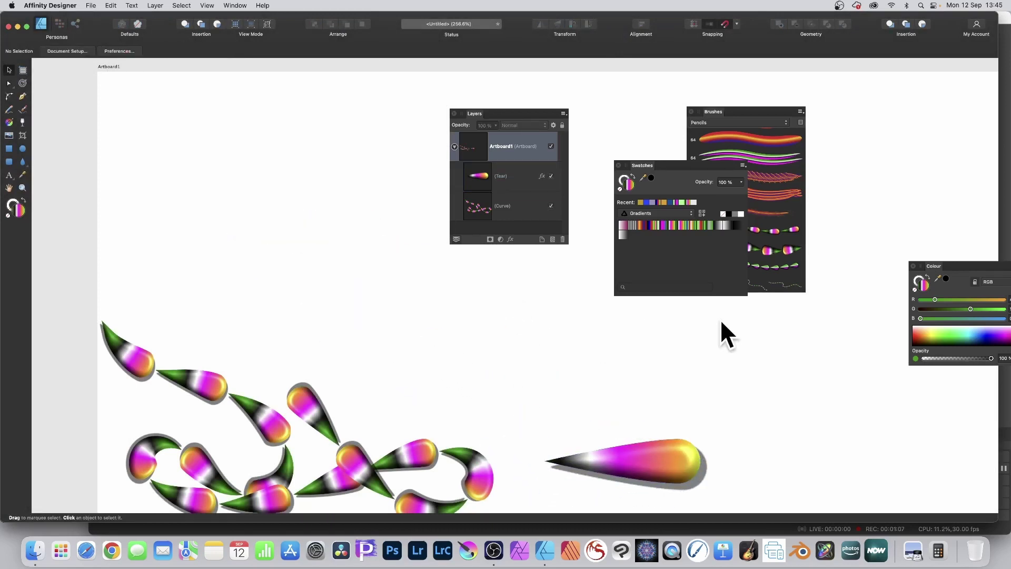
left_click(719, 112)
left_click(801, 112)
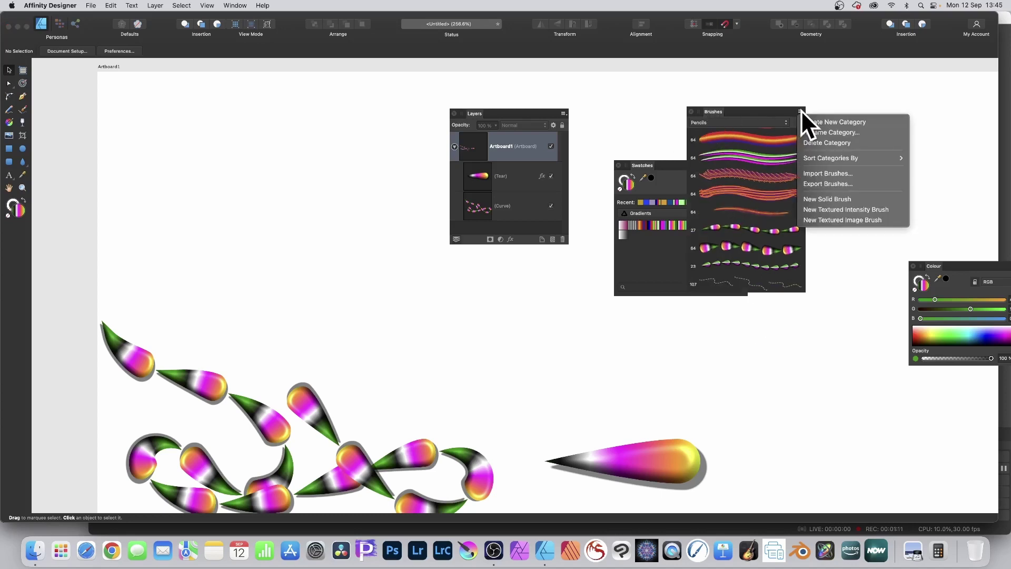
left_click(855, 220)
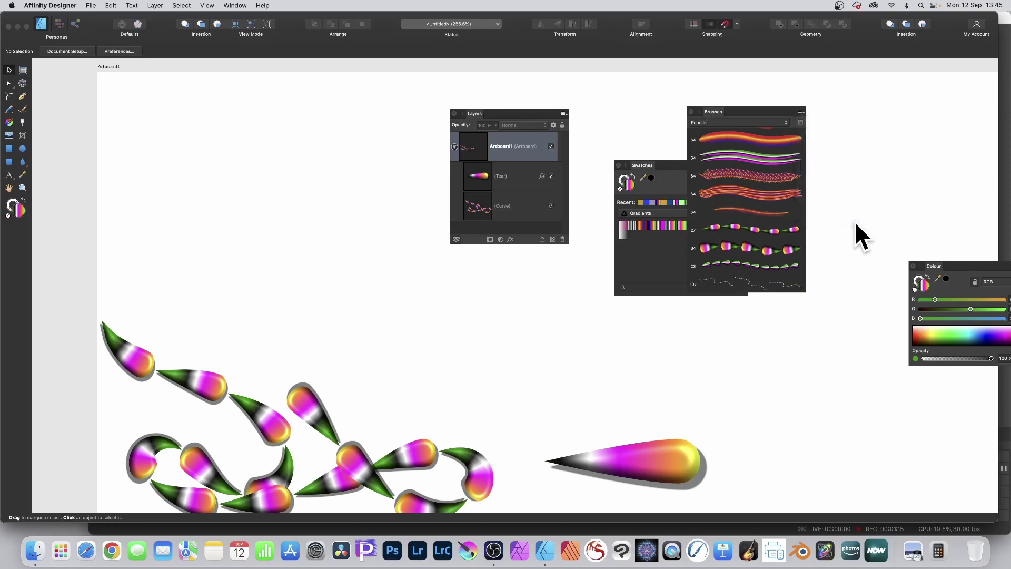
left_click(468, 278)
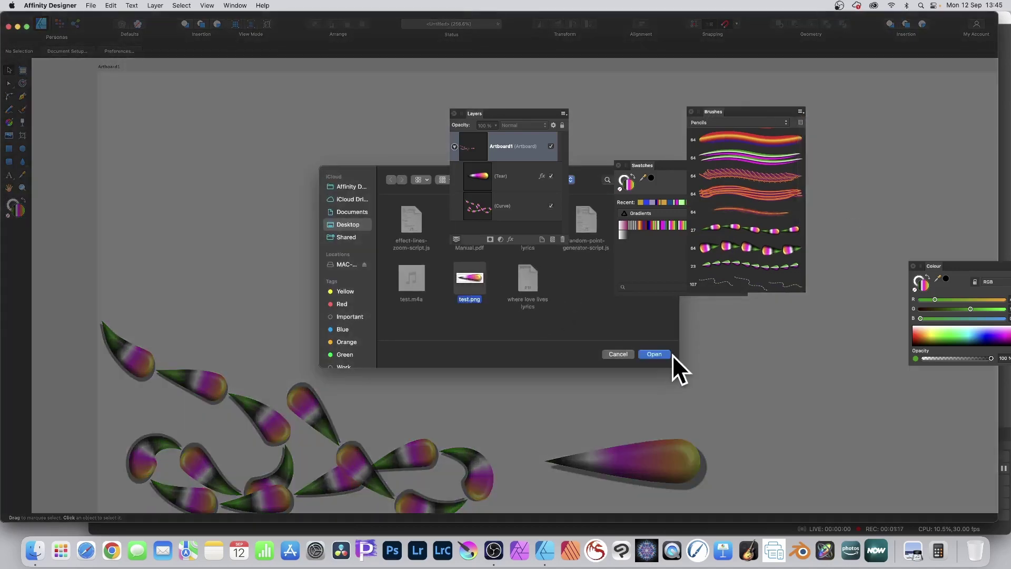
left_click(658, 353)
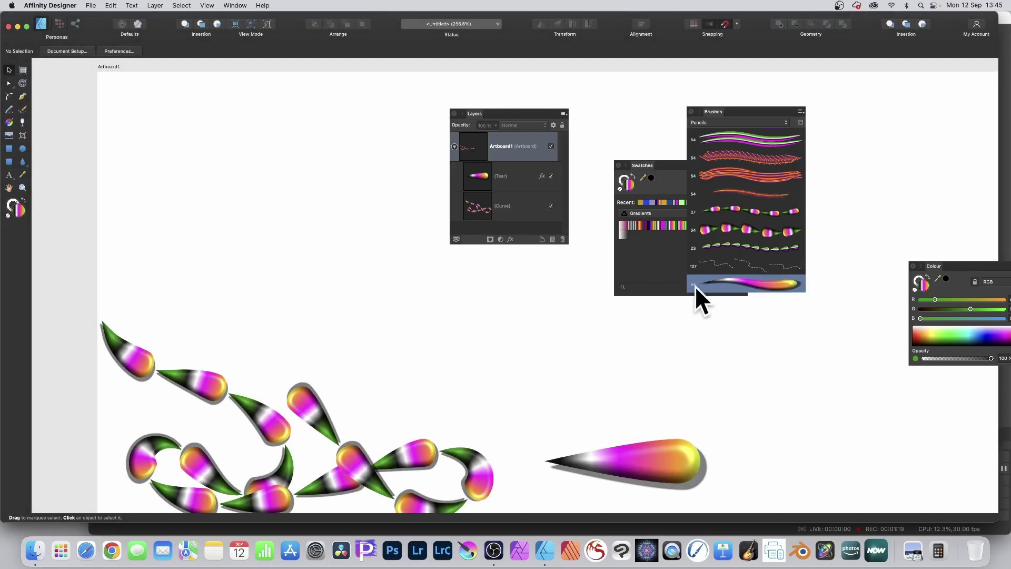
- Paint curving strokes with the new teardrop brush using the Paint Brush Tool, and move the Layers panel aside
left_click(22, 109)
mouse_move(166, 114)
left_mouse_down()
mouse_move(438, 358)
mouse_move(369, 237)
mouse_move(323, 307)
left_mouse_up()
mouse_move(158, 112)
left_mouse_down()
mouse_move(284, 274)
mouse_move(297, 334)
left_mouse_up()
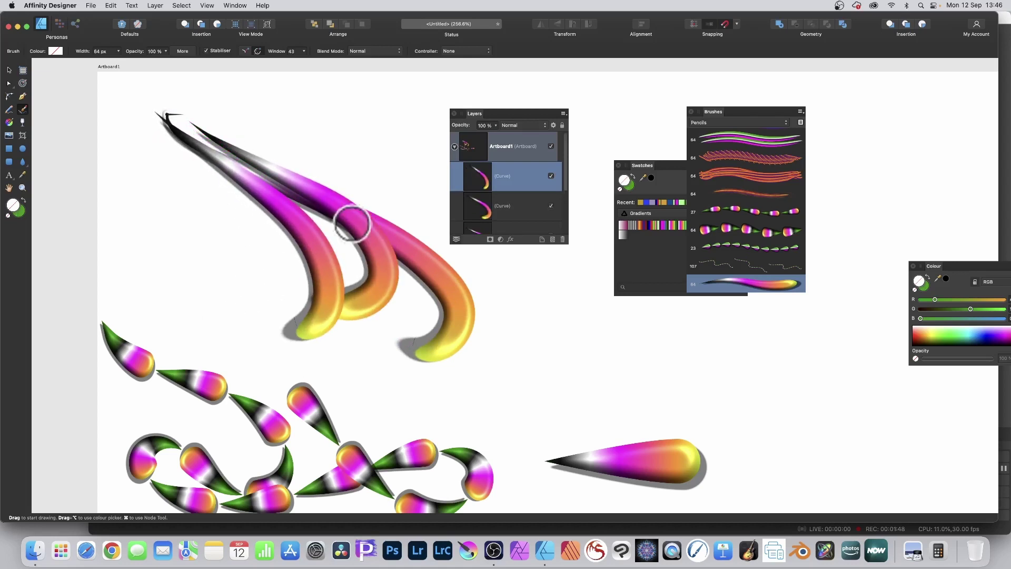
left_click_drag(475, 113, 861, 124)
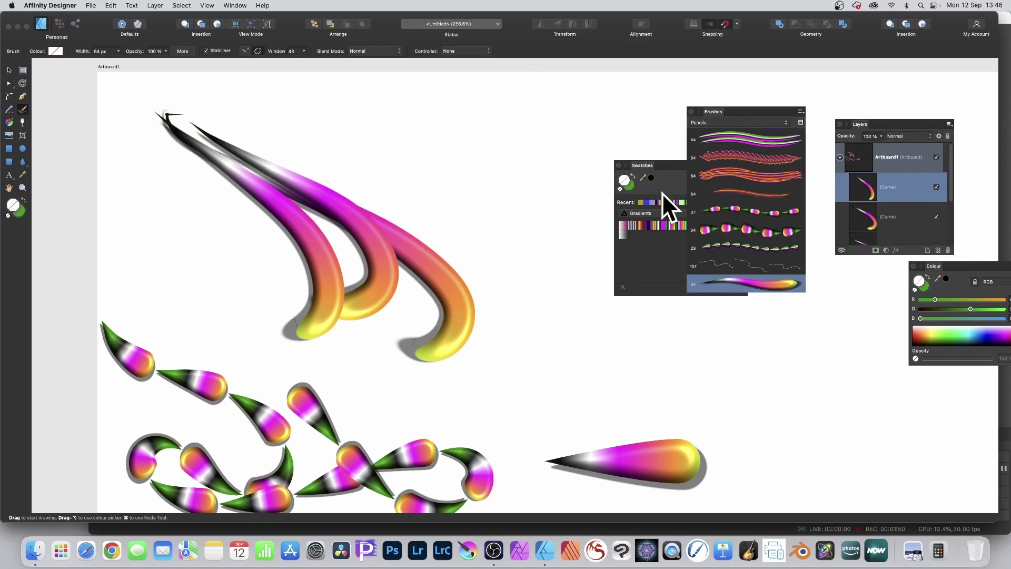
- Edit the test 13 brush: width 163.5 px, repeating image, head offset 0 px, tail offset 284 px
double_click(758, 283)
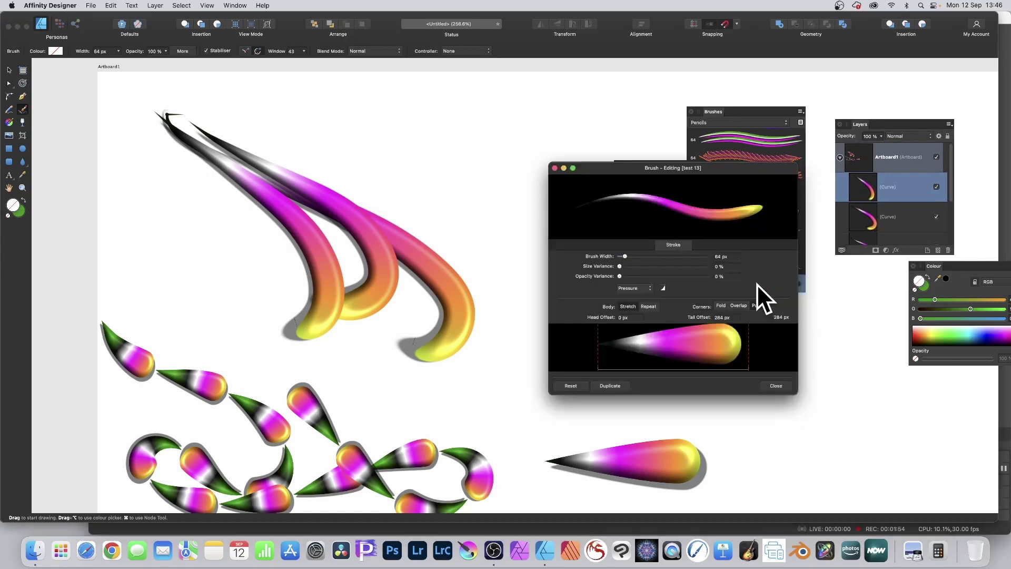
left_click_drag(628, 255, 635, 256)
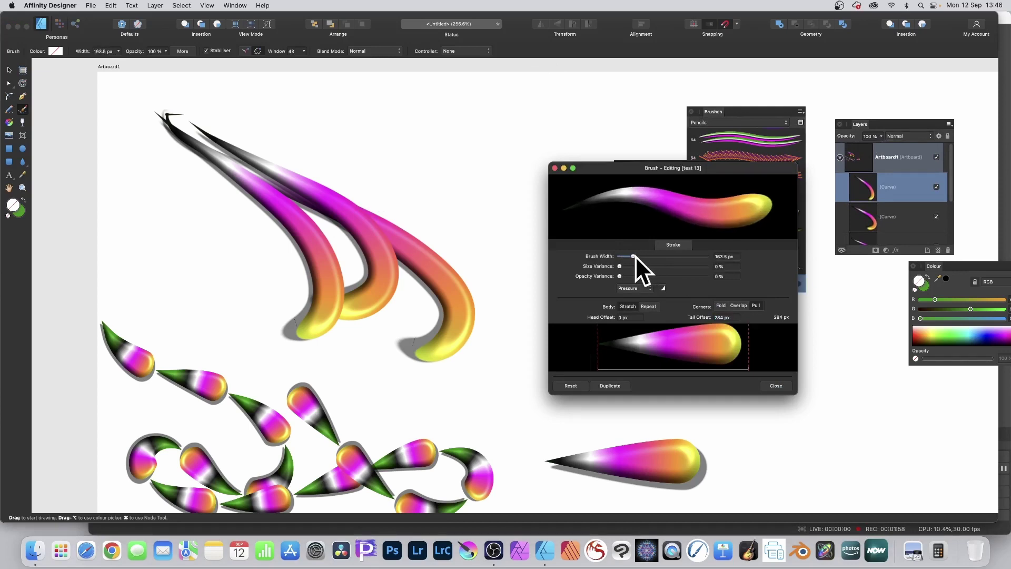
mouse_move(598, 340)
left_mouse_down()
mouse_move(674, 343)
mouse_move(599, 340)
left_mouse_up()
mouse_move(747, 343)
left_mouse_down()
mouse_move(662, 339)
mouse_move(754, 351)
left_mouse_up()
left_click(653, 306)
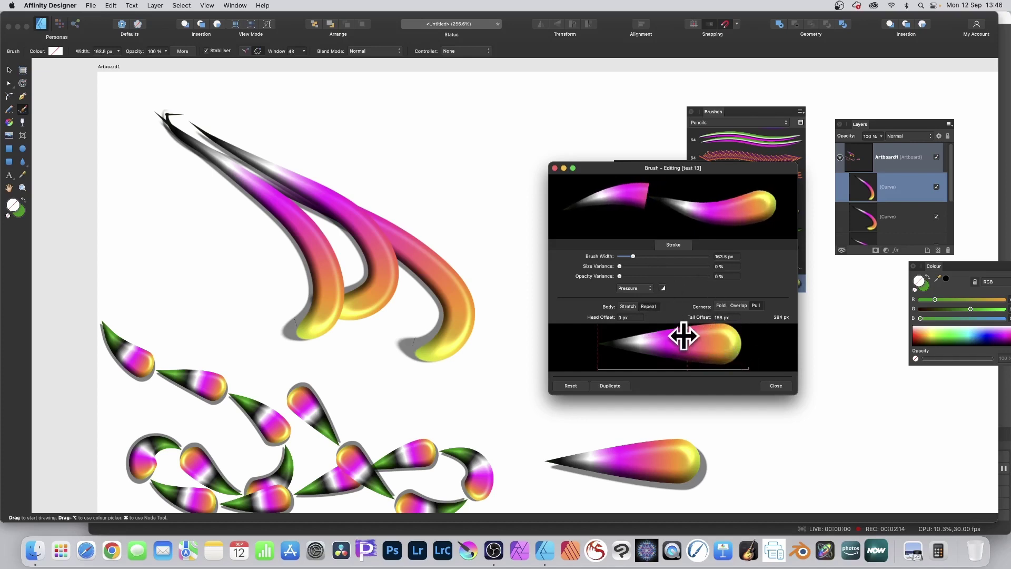
mouse_move(598, 343)
left_mouse_down()
mouse_move(670, 346)
mouse_move(562, 341)
left_mouse_up()
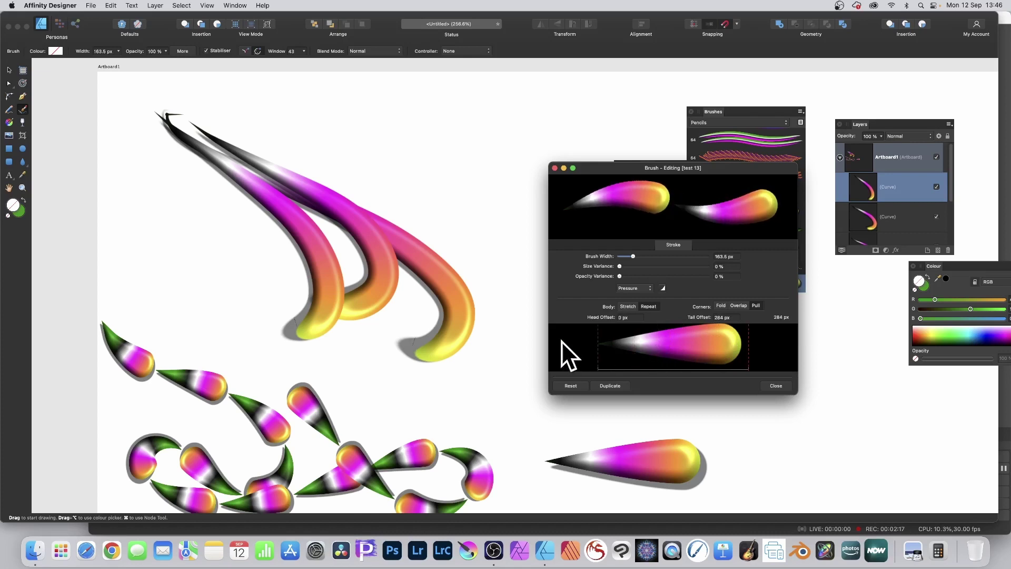
- Close the brush editor and paint a large looping teardrop stroke across the canvas
left_click(776, 387)
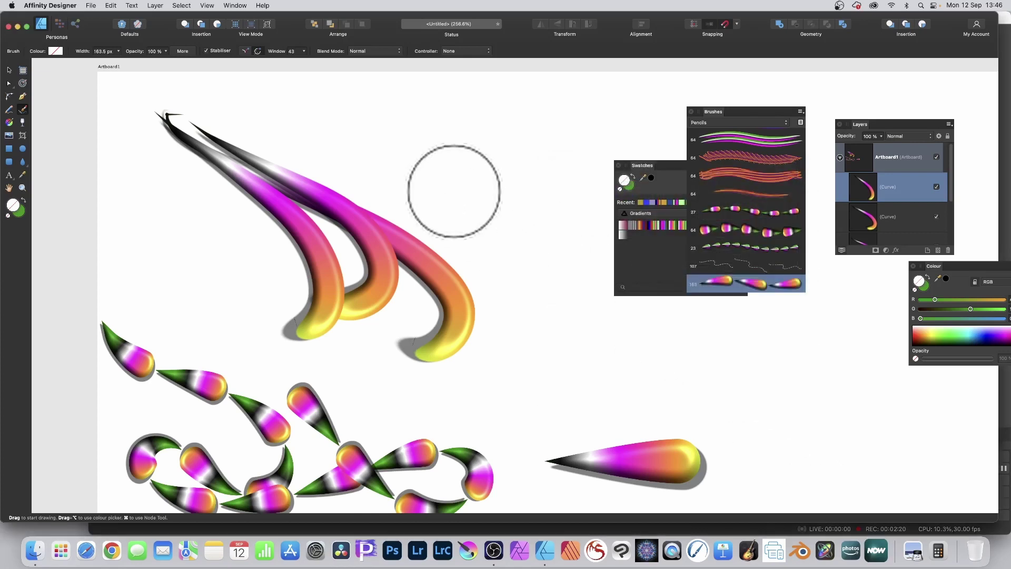
mouse_move(392, 120)
left_mouse_down()
mouse_move(403, 157)
mouse_move(482, 205)
mouse_move(554, 284)
mouse_move(557, 378)
mouse_move(425, 403)
mouse_move(377, 315)
mouse_move(485, 250)
mouse_move(597, 134)
mouse_move(474, 122)
mouse_move(328, 241)
mouse_move(128, 270)
mouse_move(176, 163)
mouse_move(359, 253)
mouse_move(632, 433)
mouse_move(541, 290)
left_mouse_up()
mouse_move(709, 336)
left_mouse_down()
mouse_move(732, 363)
mouse_move(717, 342)
mouse_move(429, 263)
left_mouse_up()
- Set the brush width to 35 and paint a thin beaded loop around the centre
left_click(118, 51)
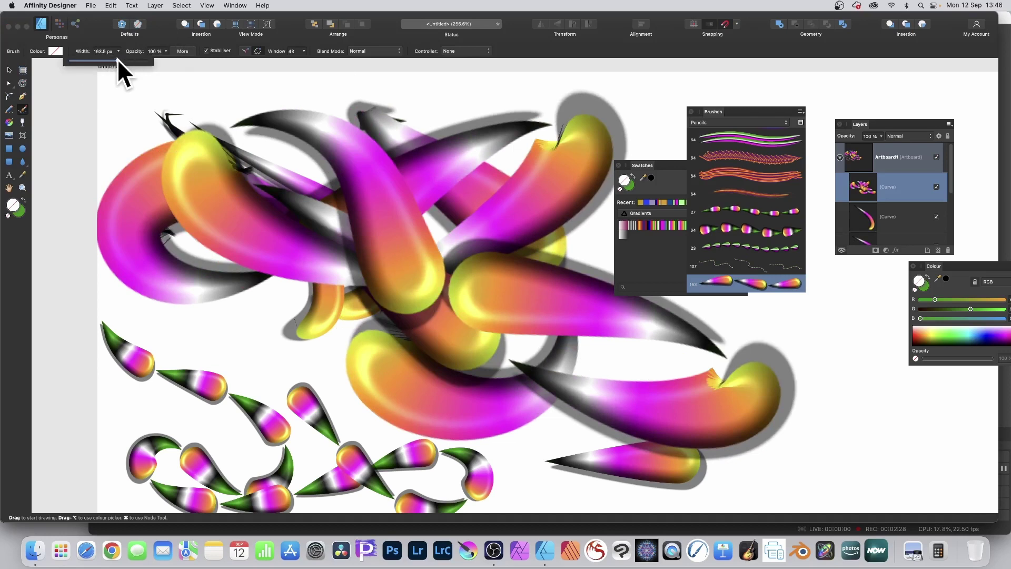
left_click_drag(122, 61, 94, 61)
mouse_move(266, 137)
left_mouse_down()
mouse_move(490, 248)
mouse_move(474, 390)
mouse_move(421, 237)
mouse_move(159, 221)
mouse_move(262, 90)
mouse_move(553, 199)
mouse_move(606, 263)
mouse_move(490, 316)
mouse_move(216, 261)
mouse_move(289, 216)
mouse_move(305, 295)
left_mouse_up()
- Drag two nodes of the beaded loop toward the top right and set its brush width to 33.7 px
left_click(8, 83)
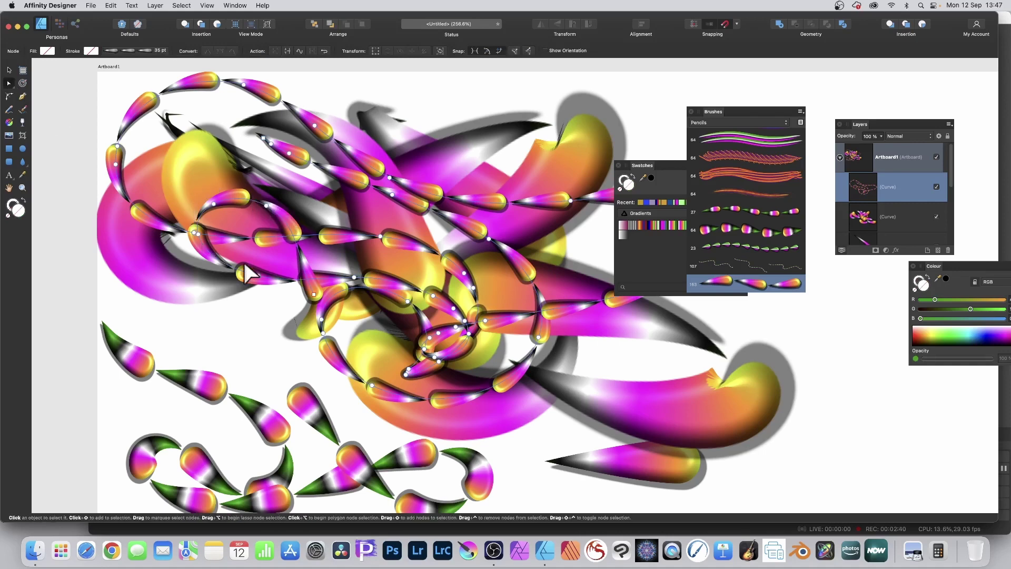
mouse_move(381, 233)
left_mouse_down()
mouse_move(475, 140)
mouse_move(483, 199)
mouse_move(273, 349)
mouse_move(208, 380)
mouse_move(306, 435)
mouse_move(690, 477)
mouse_move(785, 468)
mouse_move(854, 486)
mouse_move(767, 515)
mouse_move(569, 463)
mouse_move(505, 431)
left_mouse_up()
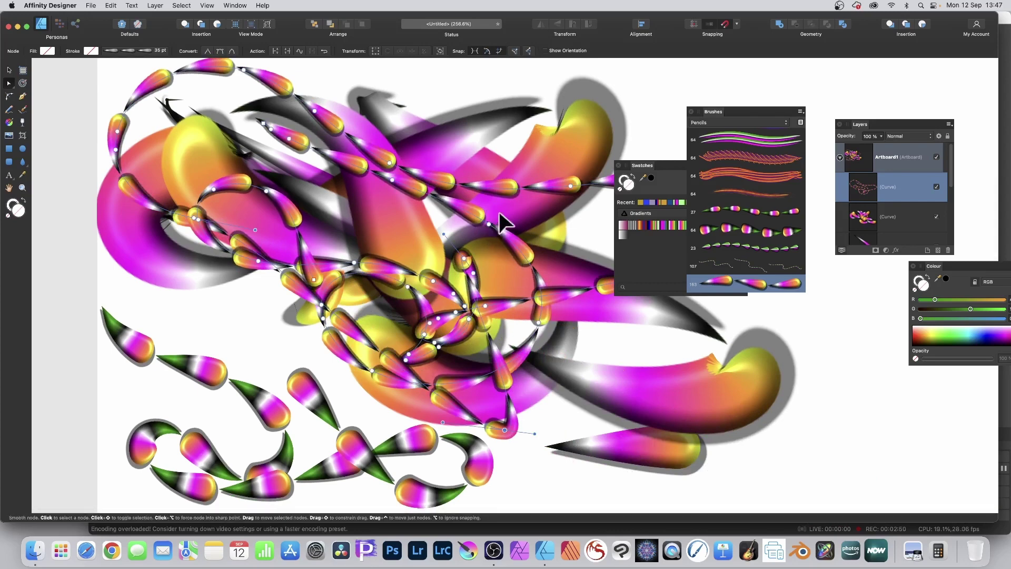
left_click_drag(505, 224, 570, 114)
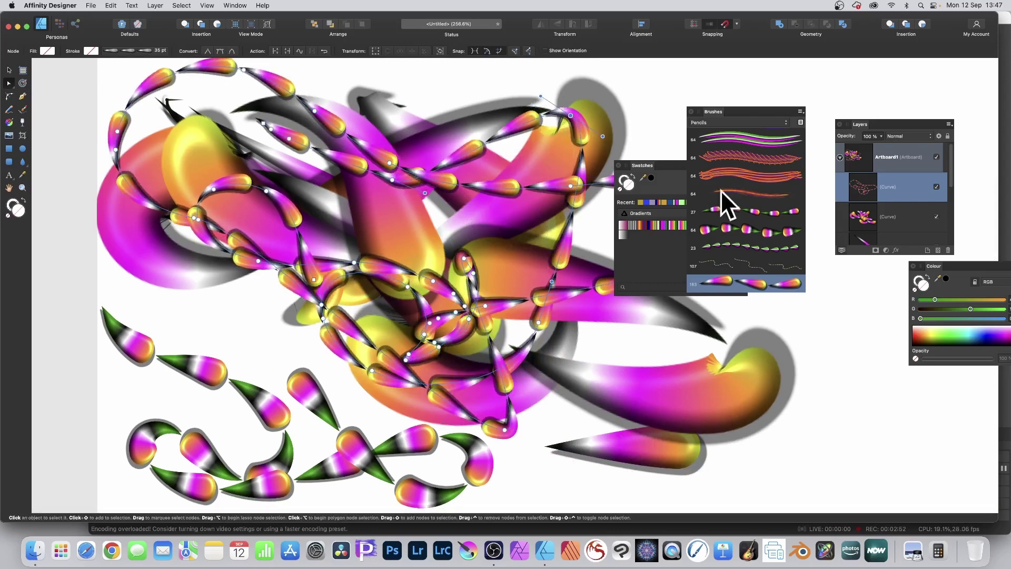
double_click(744, 283)
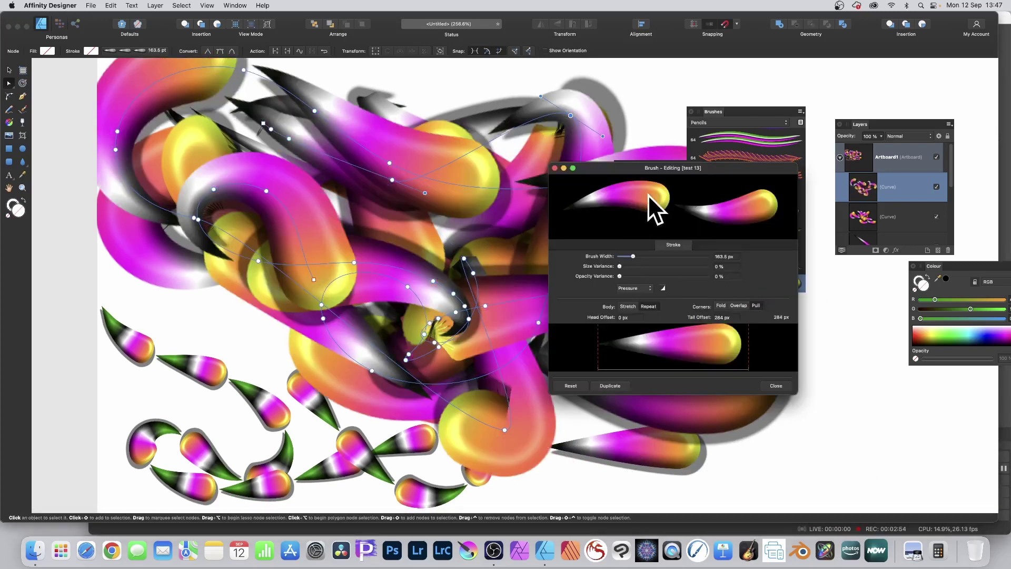
left_click_drag(632, 255, 622, 255)
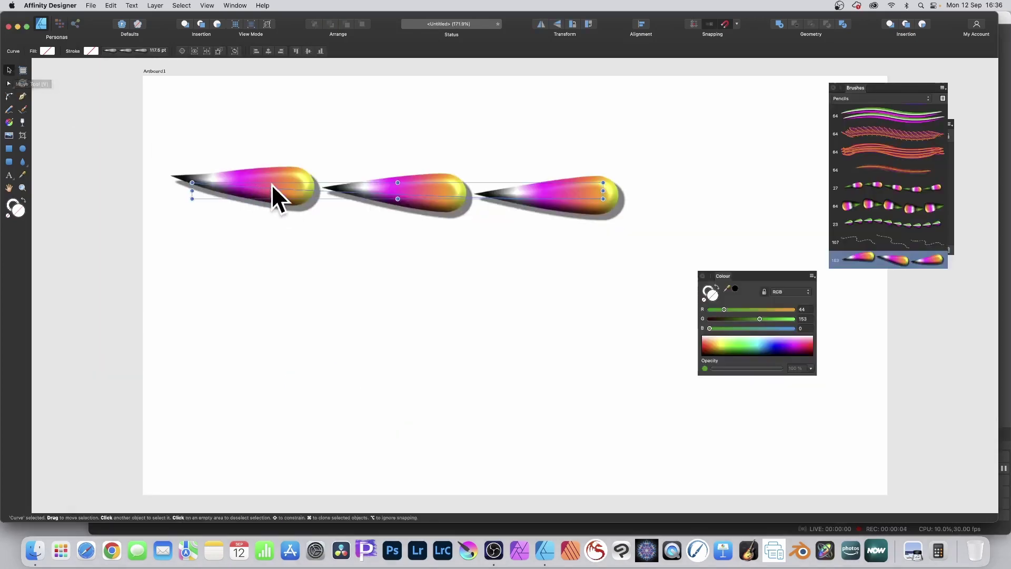
- Nudge the three teardrop strokes right and experiment with purple, blue and pink stroke-colour tints
left_click_drag(272, 185, 285, 184)
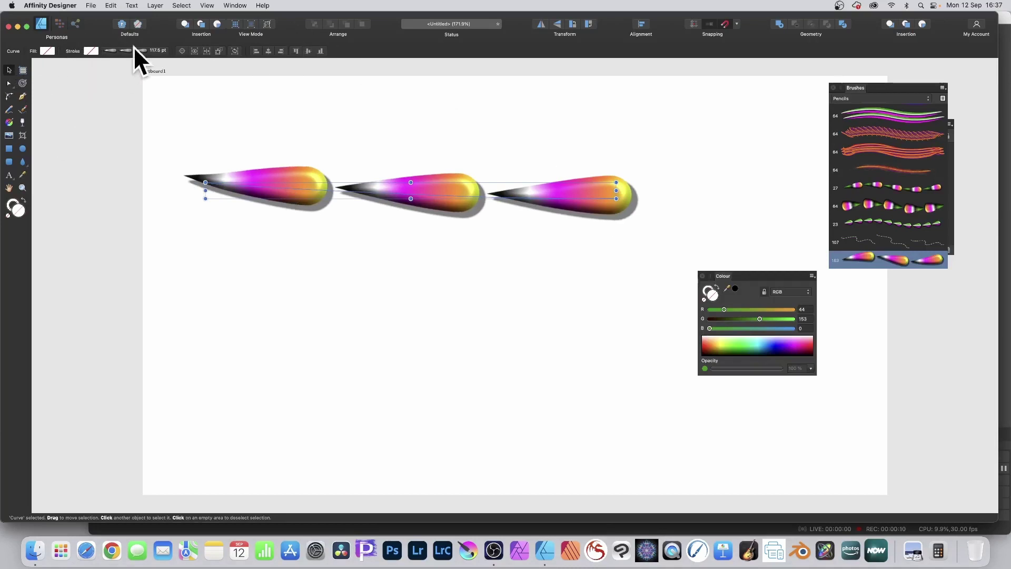
left_click(92, 50)
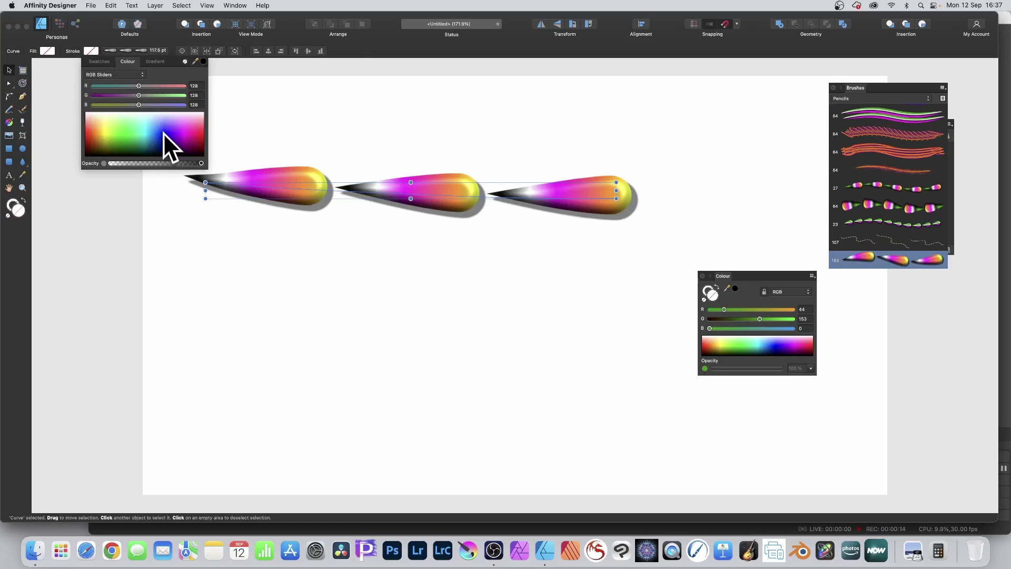
mouse_move(163, 132)
left_mouse_down()
mouse_move(199, 135)
mouse_move(194, 116)
mouse_move(146, 110)
mouse_move(140, 153)
mouse_move(108, 137)
mouse_move(131, 94)
mouse_move(138, 122)
left_mouse_up()
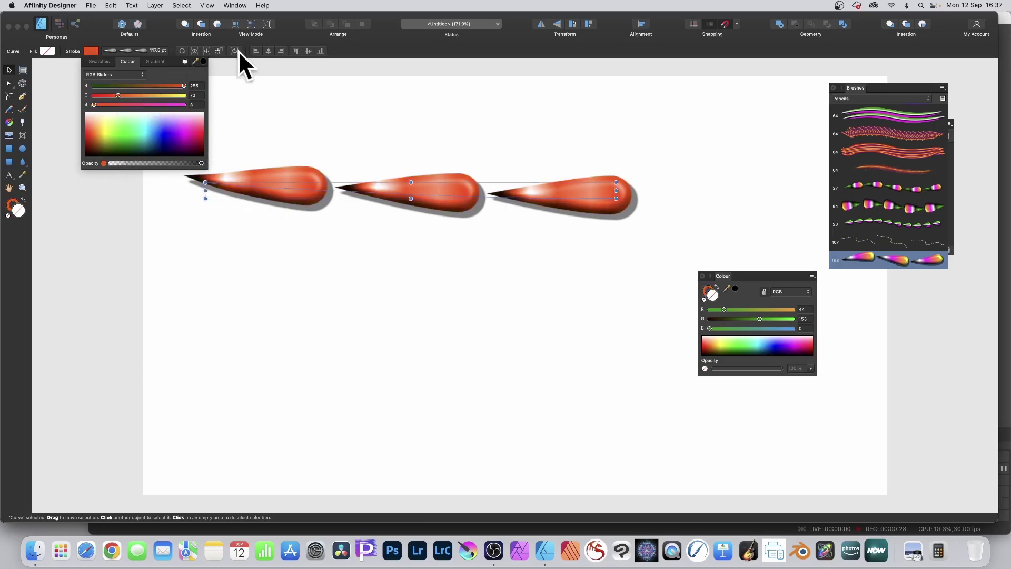
left_click(185, 62)
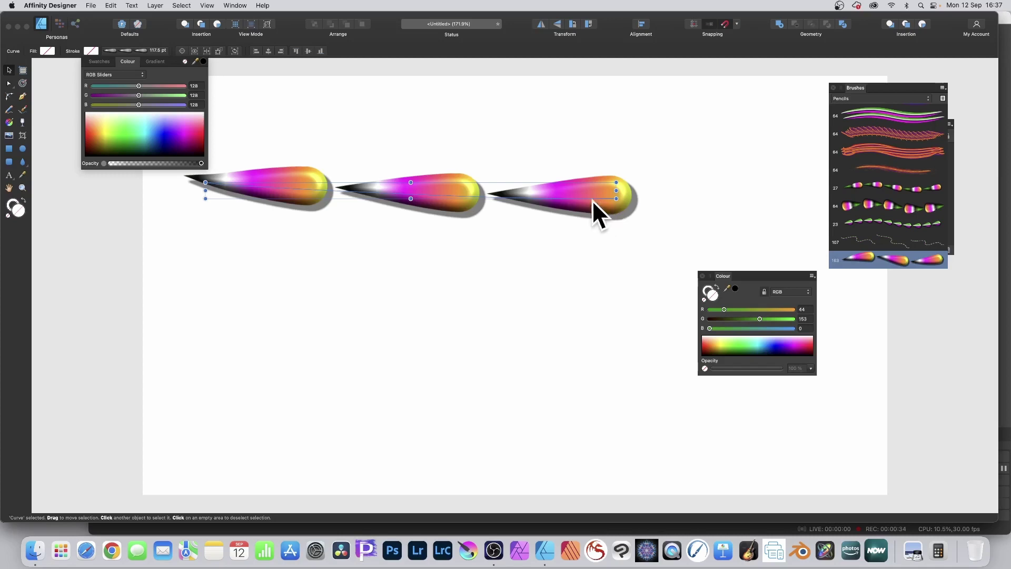
left_click(169, 86)
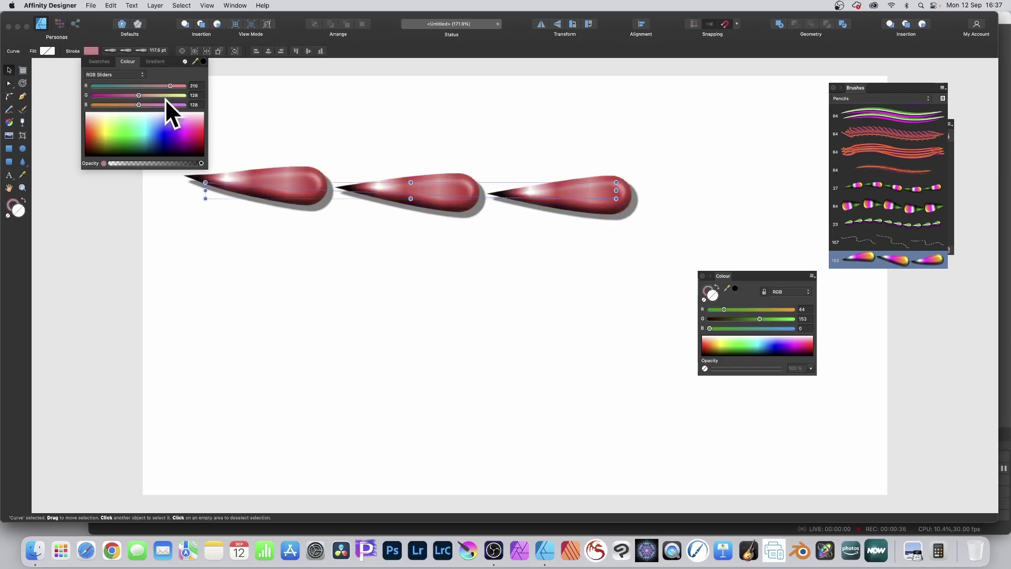
left_click(185, 62)
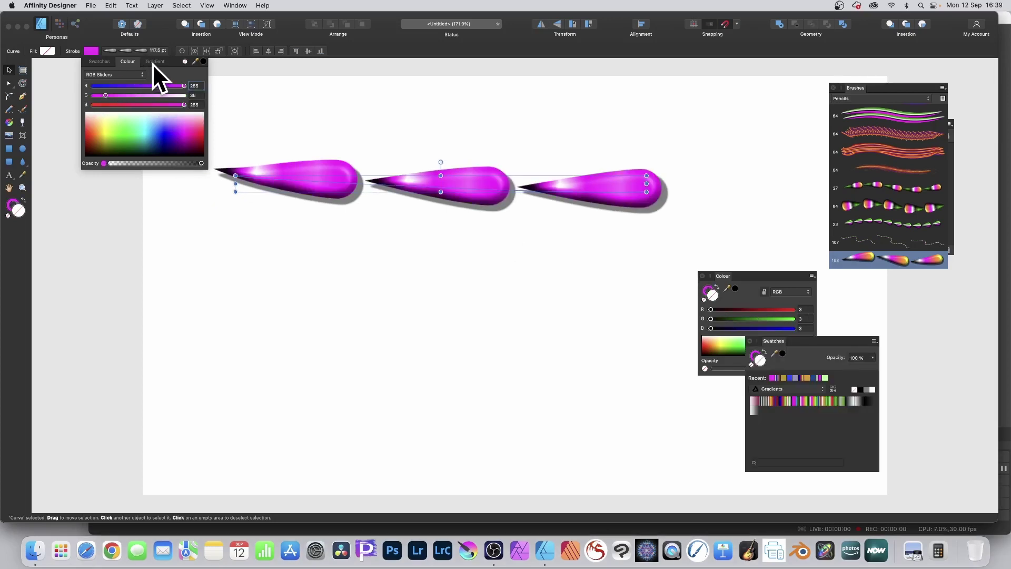
- Switch the stroke colour to a gradient and add a red stop at 74%
left_click(158, 61)
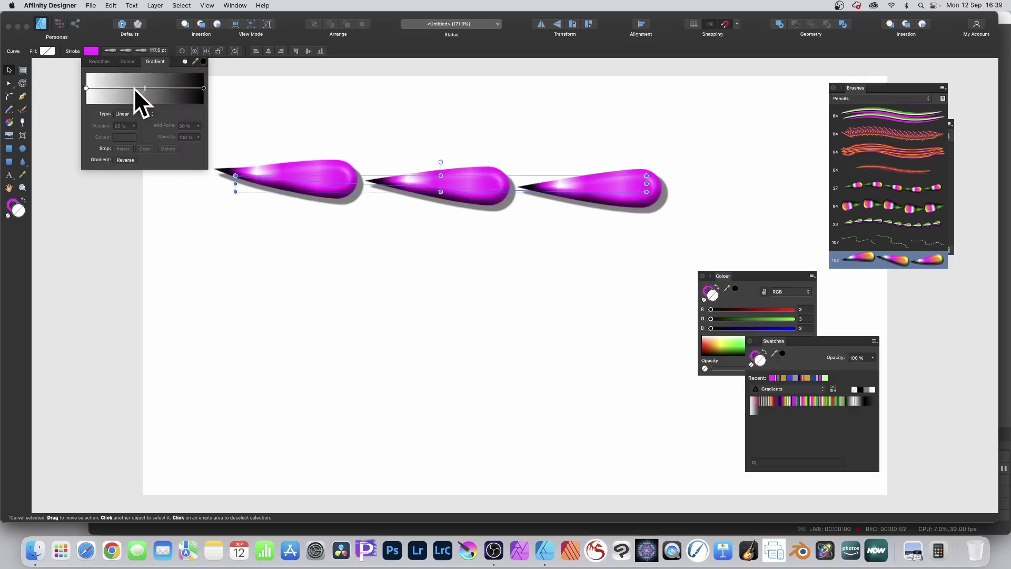
left_click(173, 89)
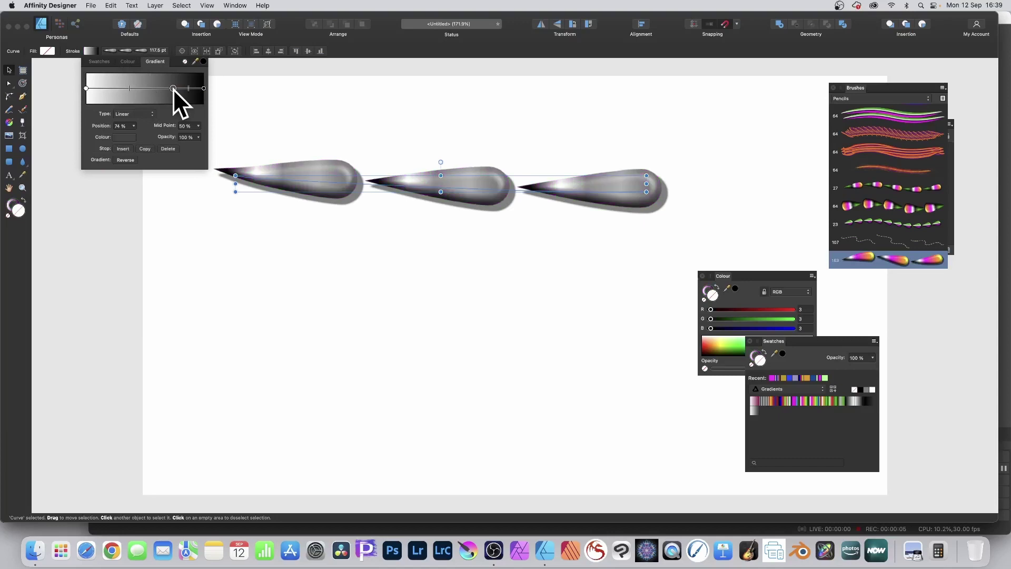
left_click(129, 138)
left_click_drag(176, 211, 191, 208)
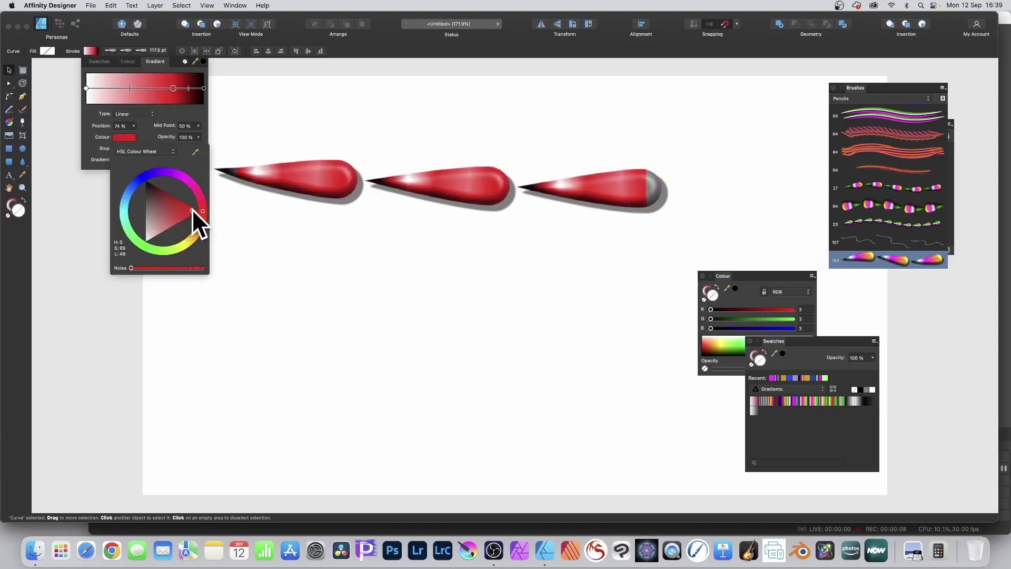
- Add a bright green gradient stop at 19% and a blue stop at 40%
left_click(107, 89)
left_click(129, 138)
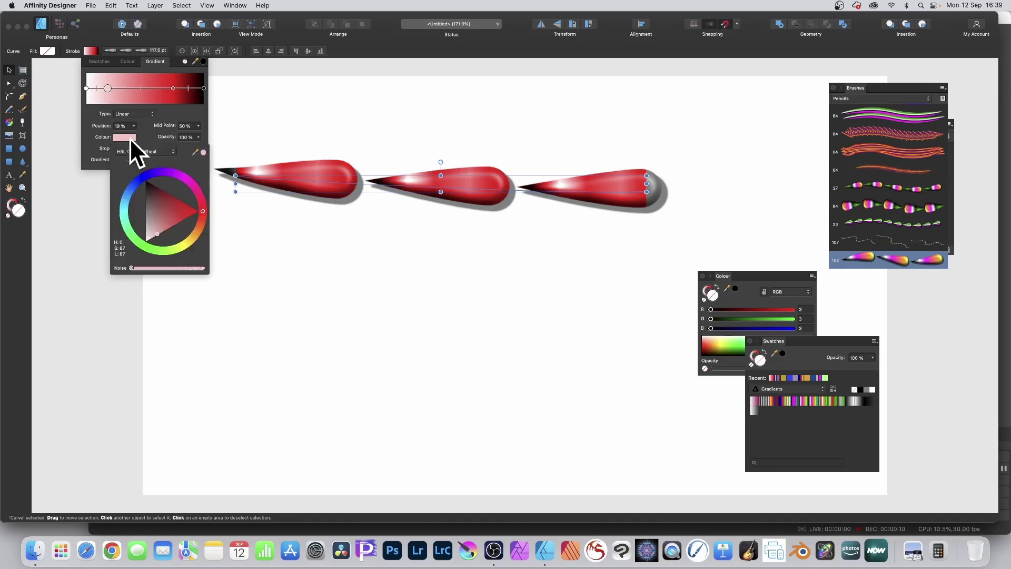
left_click_drag(138, 232, 137, 238)
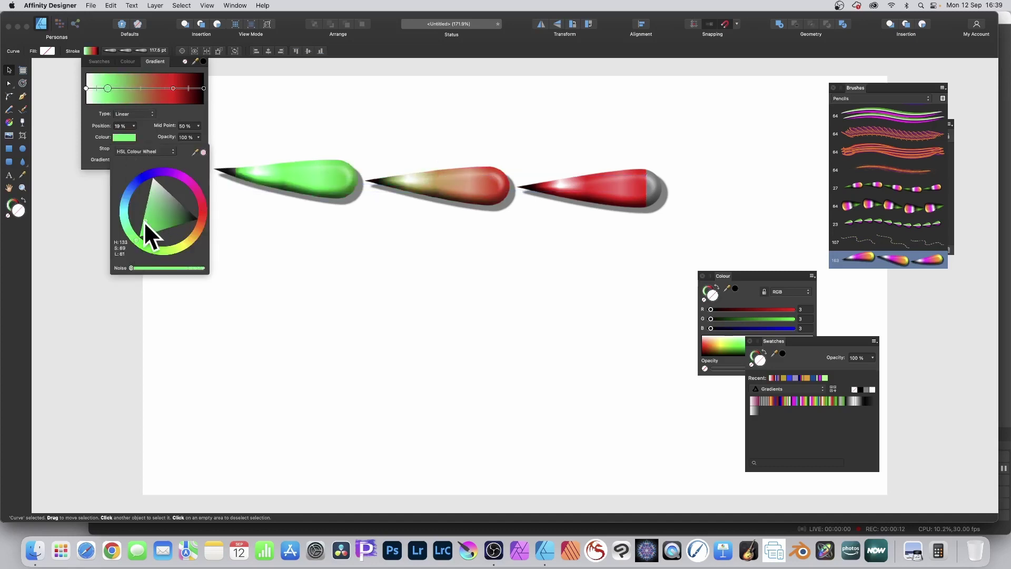
left_click_drag(143, 222, 143, 241)
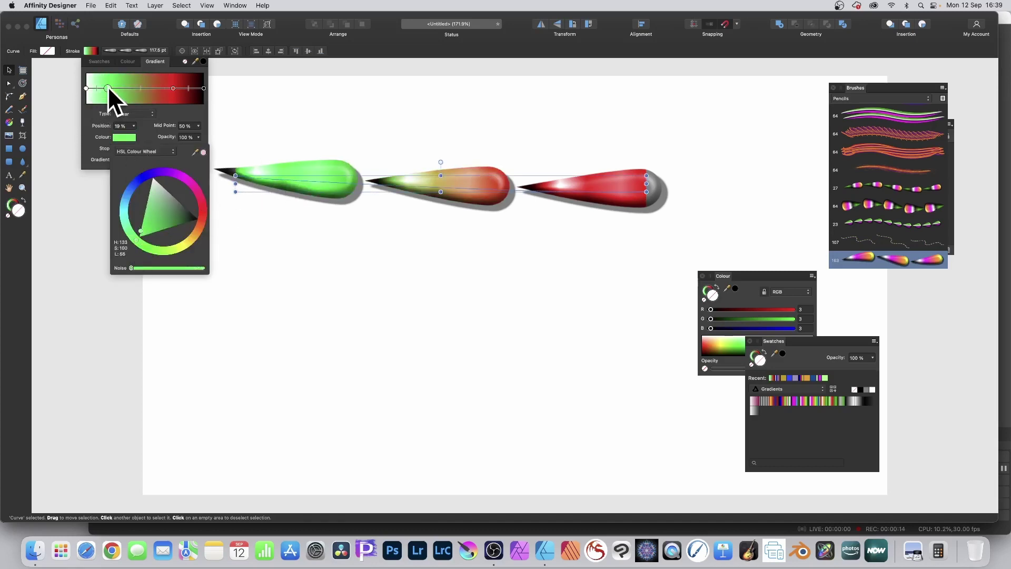
left_click(133, 88)
left_click(122, 137)
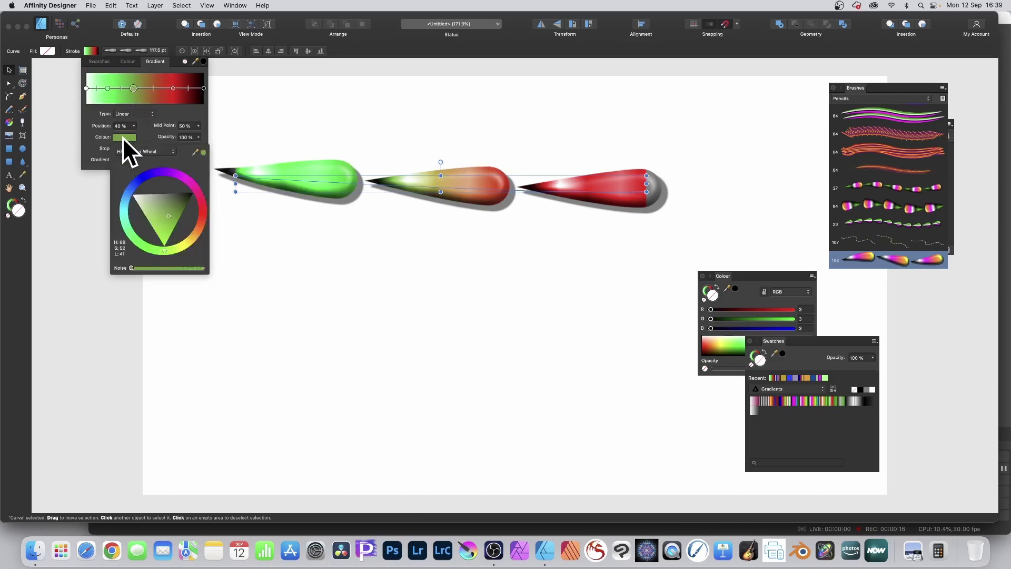
left_click(141, 179)
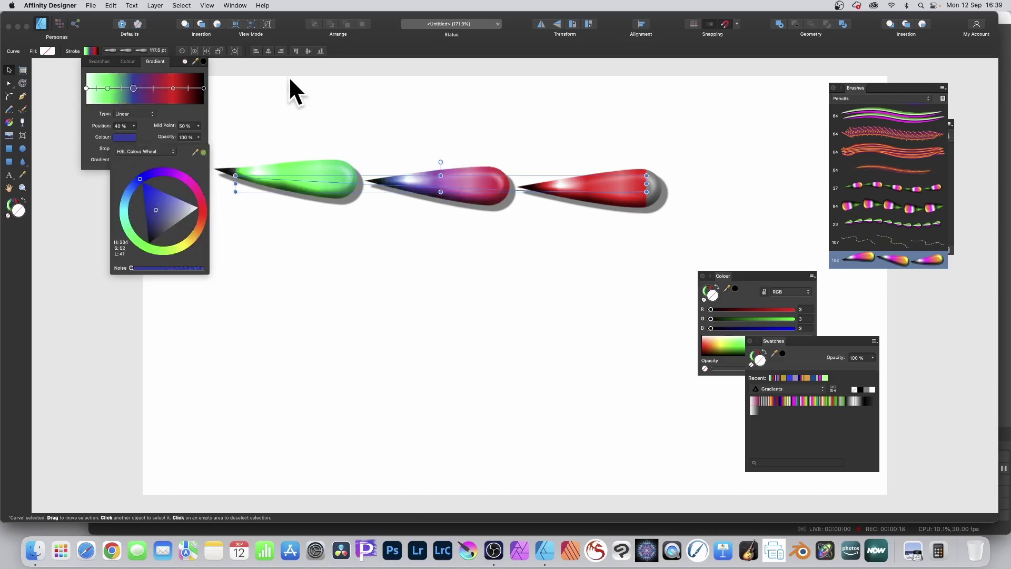
left_click(371, 43)
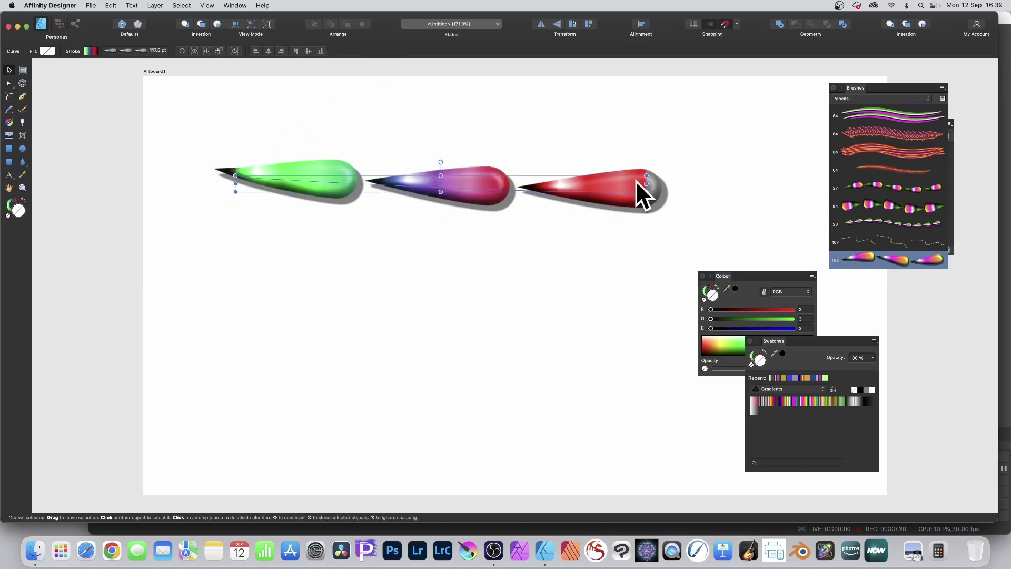
- Switch the test 13 brush body from repeat to Stretch for one long gradient teardrop
scroll(642, 185, "down", 1)
double_click(876, 257)
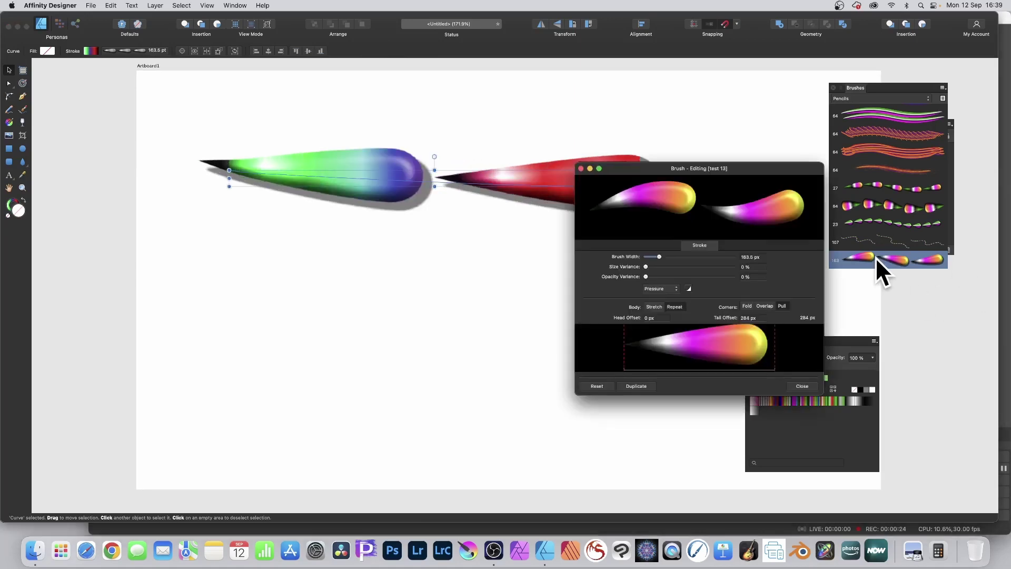
mouse_move(643, 167)
left_mouse_down()
mouse_move(516, 86)
mouse_move(762, 162)
left_mouse_up()
left_click(526, 222)
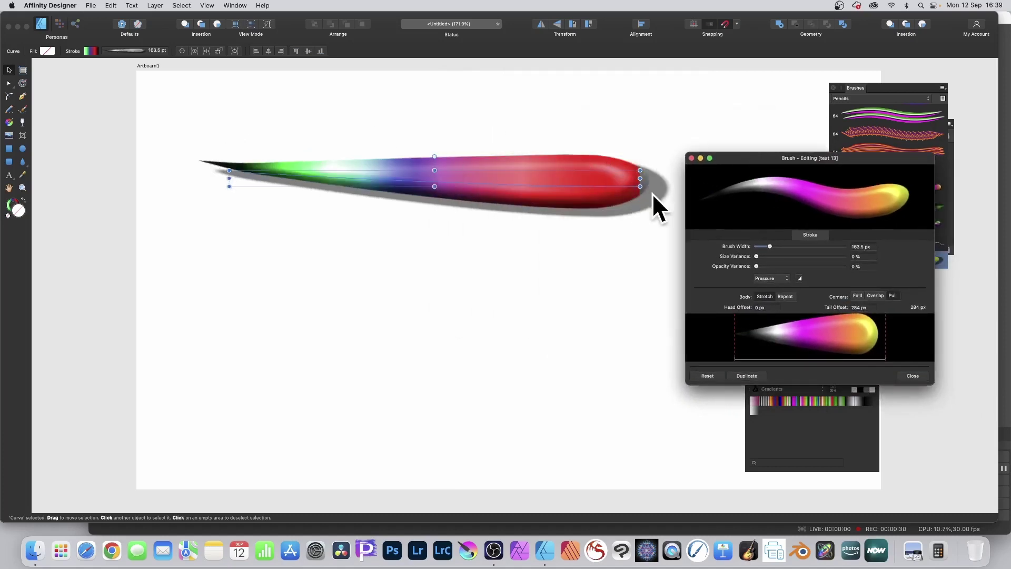